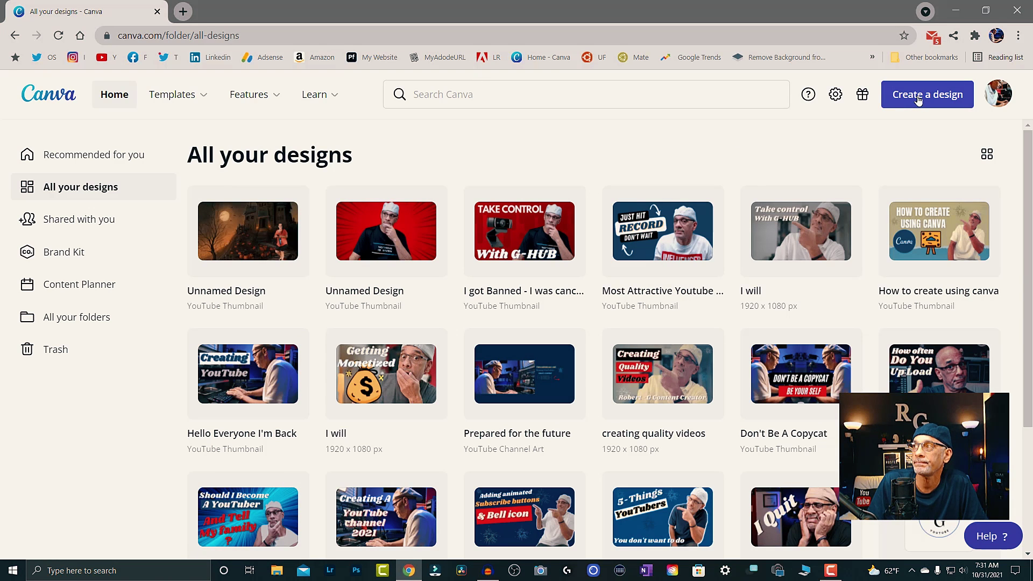
# Create a blank YouTube Thumbnail design and add the red gradient image from the recently used elements.
pyautogui.click(918, 101)
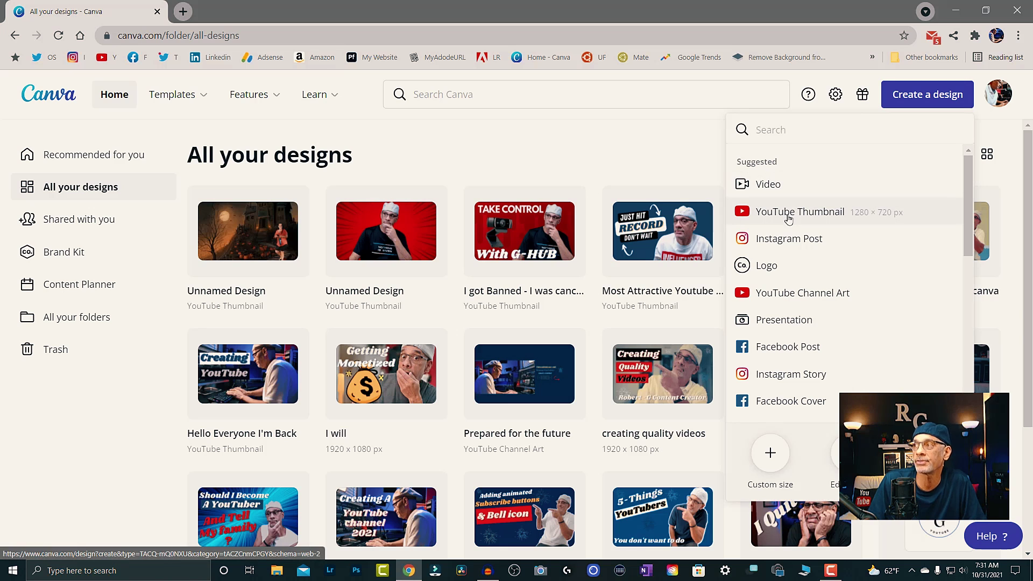
pyautogui.click(816, 217)
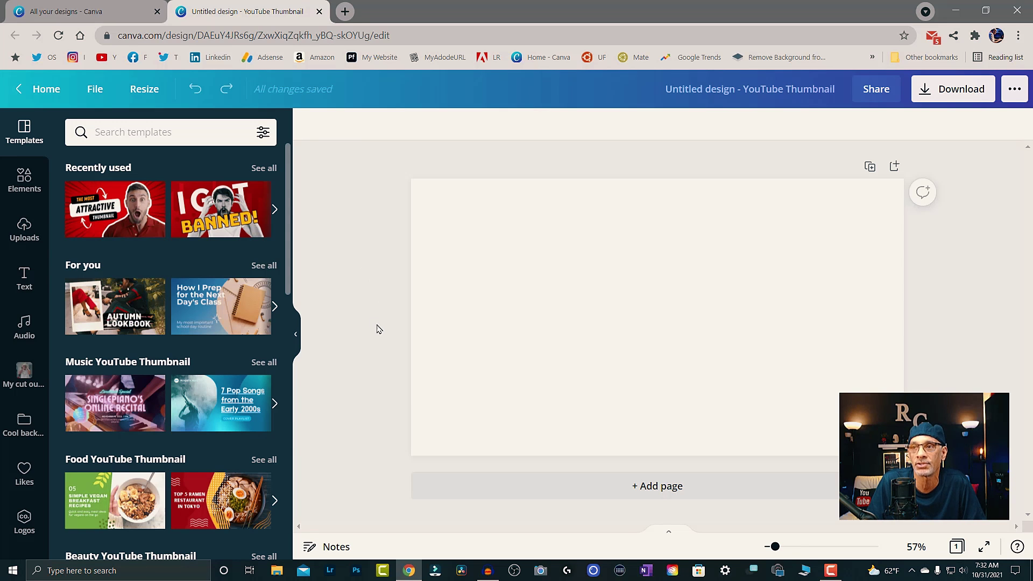
pyautogui.click(24, 180)
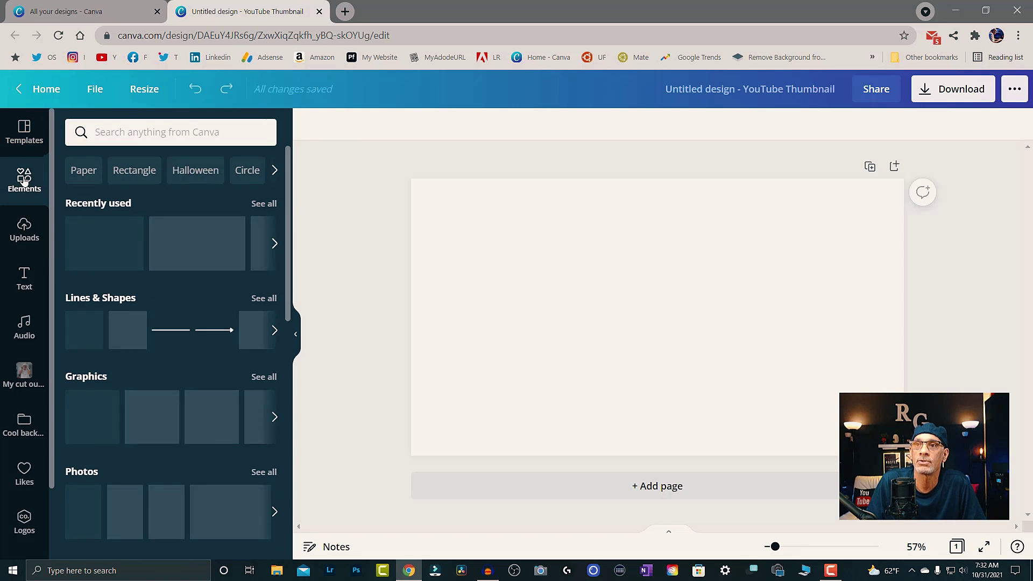
pyautogui.click(275, 244)
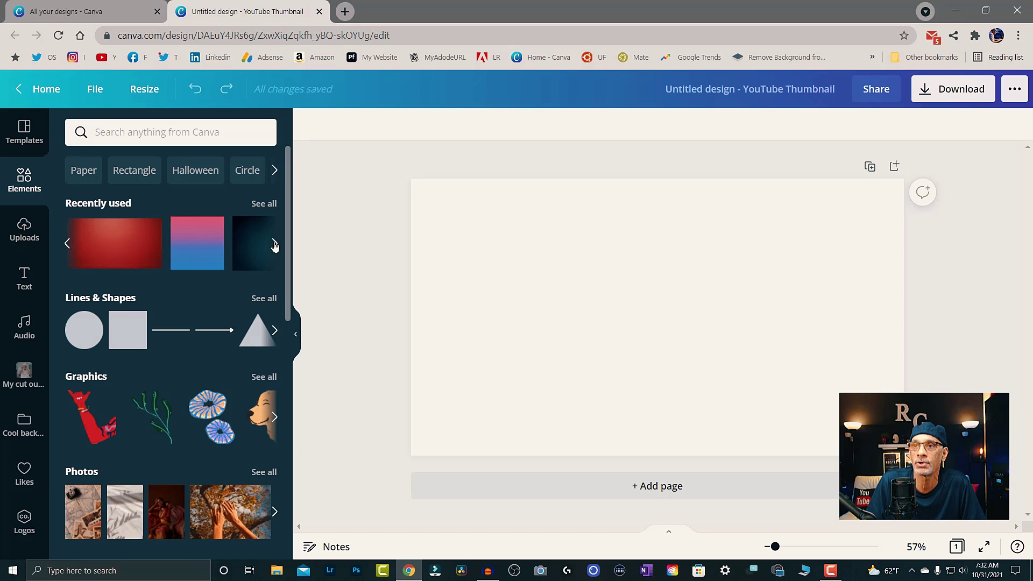
pyautogui.click(127, 245)
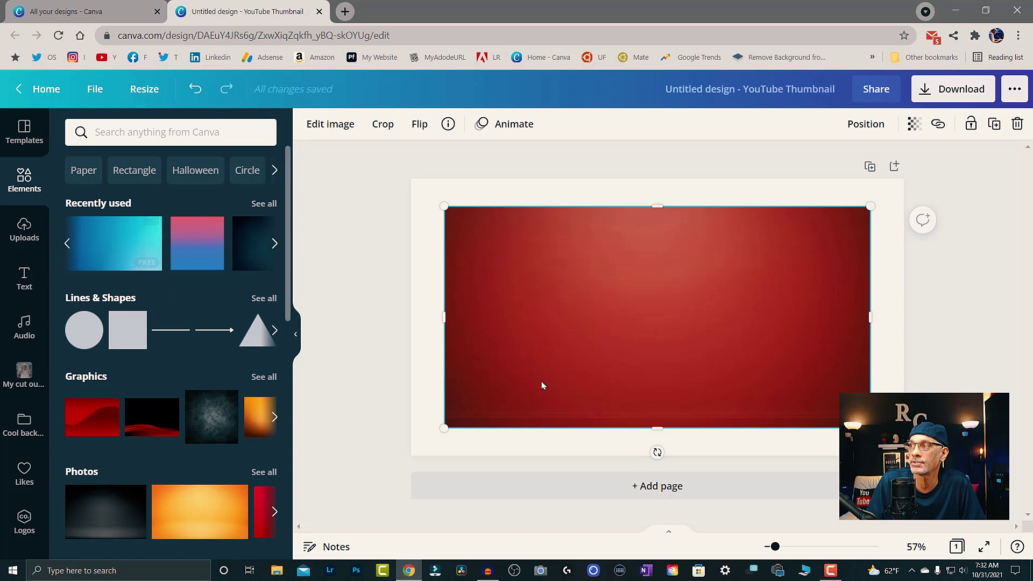
# Stretch the red gradient image on all four sides so it covers the whole thumbnail page.
pyautogui.moveTo(442, 320); pyautogui.dragTo(411, 321)
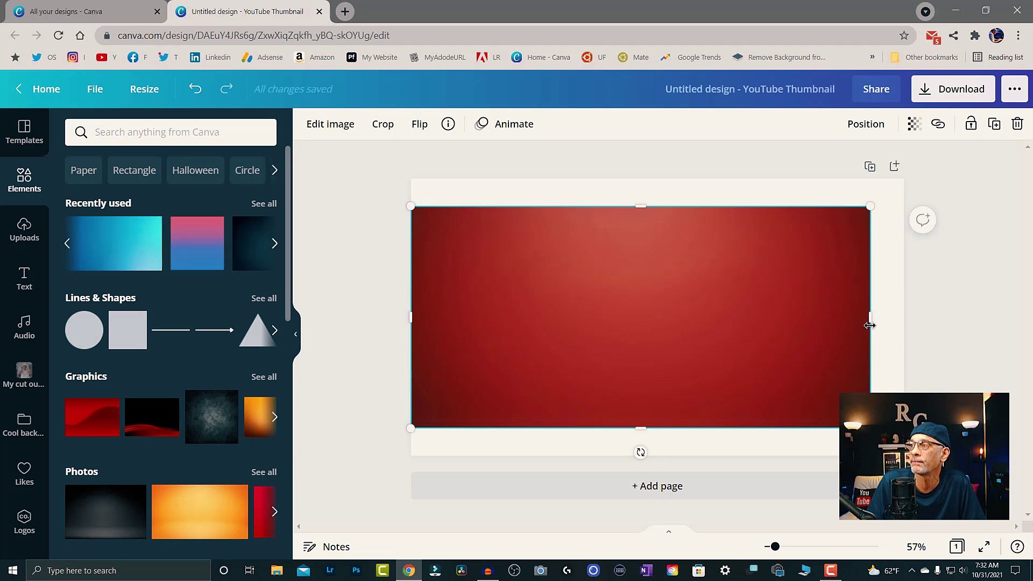
pyautogui.moveTo(870, 318); pyautogui.dragTo(903, 314)
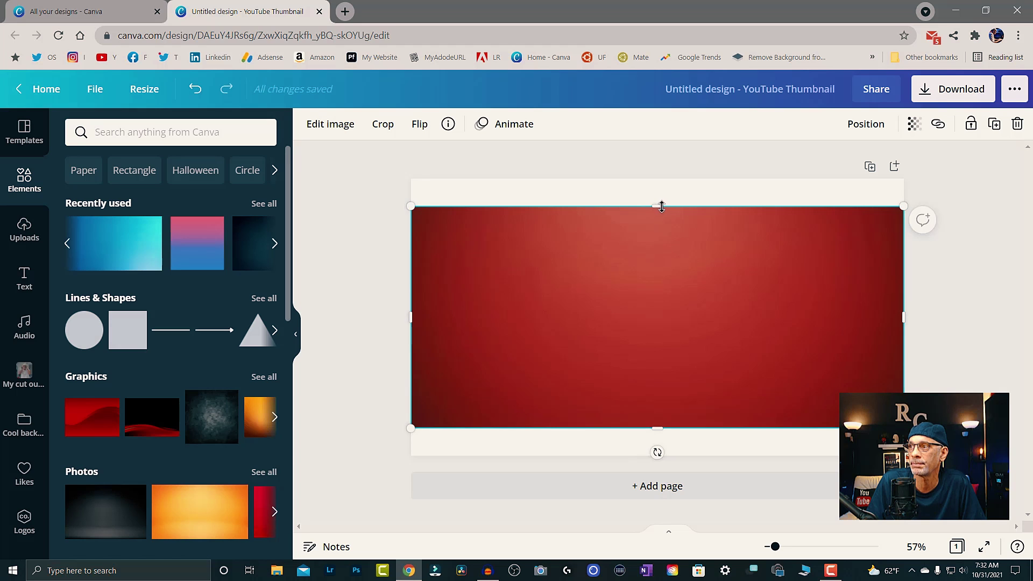
pyautogui.moveTo(660, 206); pyautogui.dragTo(660, 178)
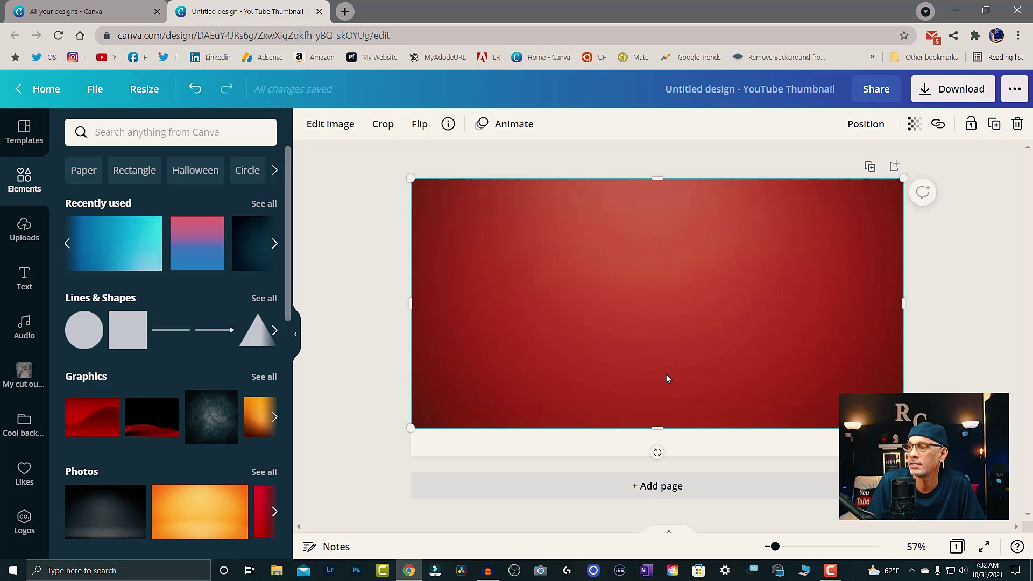
pyautogui.moveTo(657, 429); pyautogui.dragTo(658, 456)
pyautogui.click(382, 253)
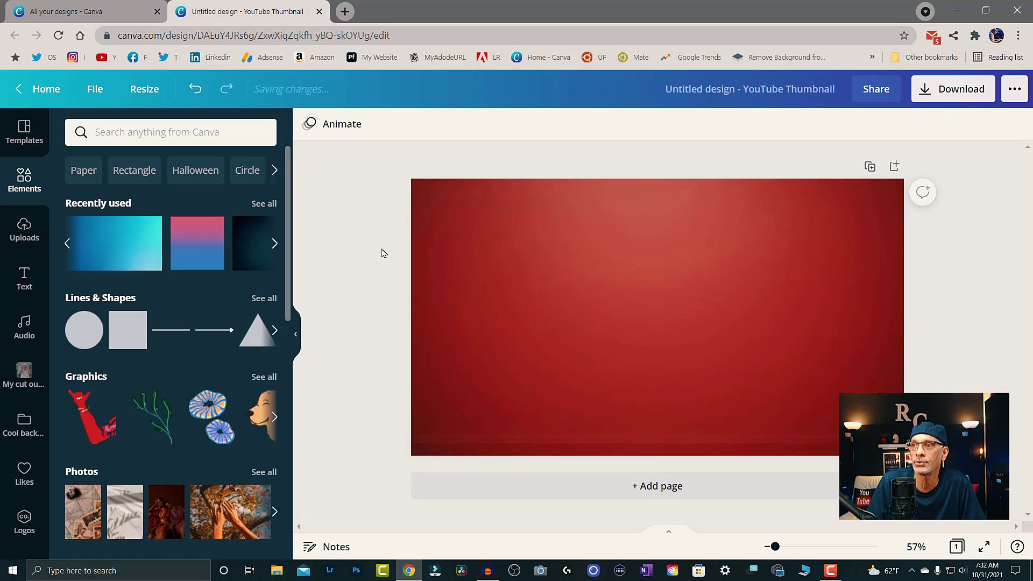
# Add the uploaded cut-out photo of the man in the black T-shirt and enlarge it to reach the page's lower edge.
pyautogui.click(28, 236)
pyautogui.scroll(-3, 154, 434)
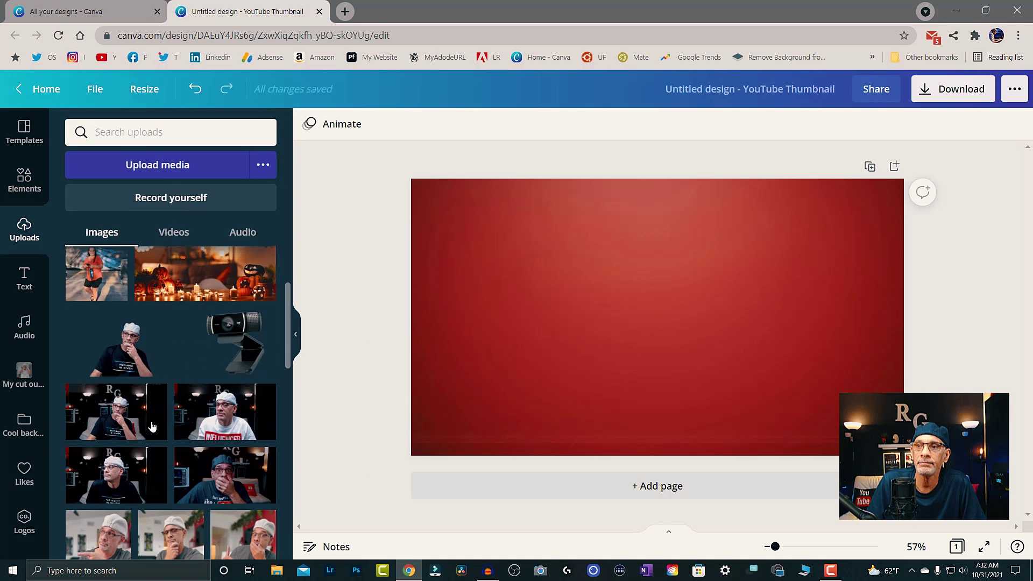
pyautogui.click(130, 346)
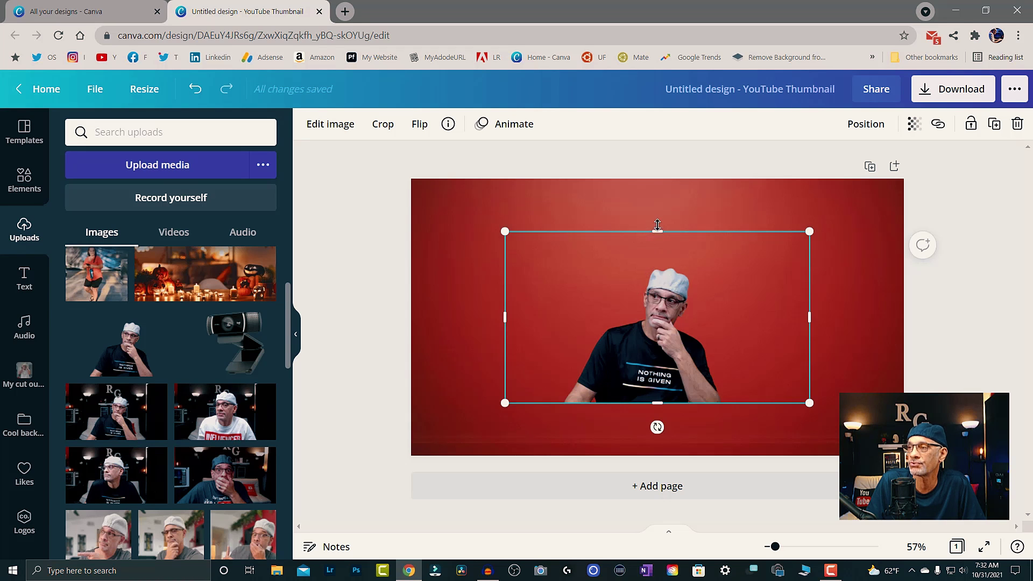
pyautogui.moveTo(658, 226); pyautogui.dragTo(644, 151)
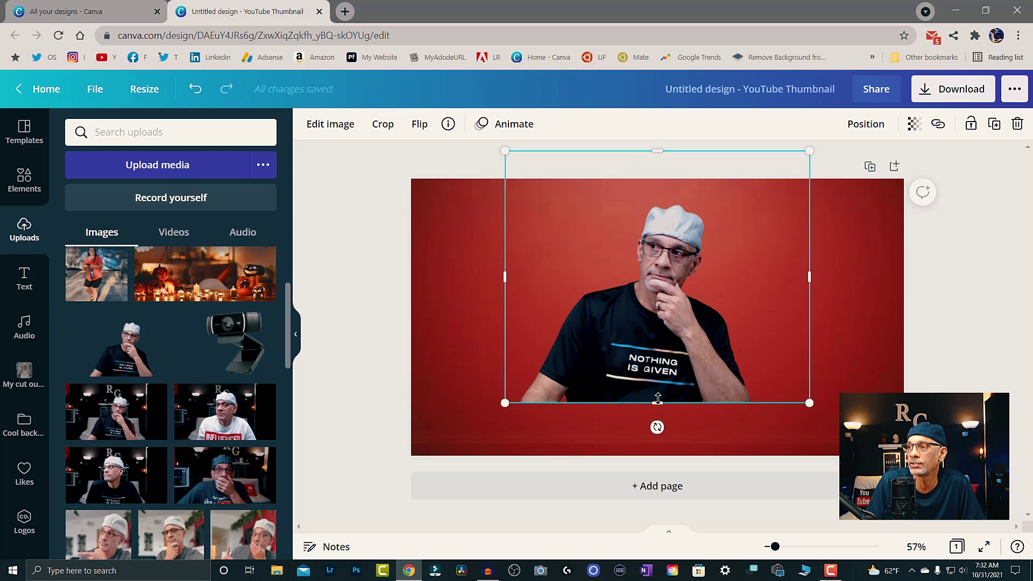
pyautogui.moveTo(657, 405); pyautogui.dragTo(656, 444)
pyautogui.moveTo(673, 360); pyautogui.dragTo(672, 374)
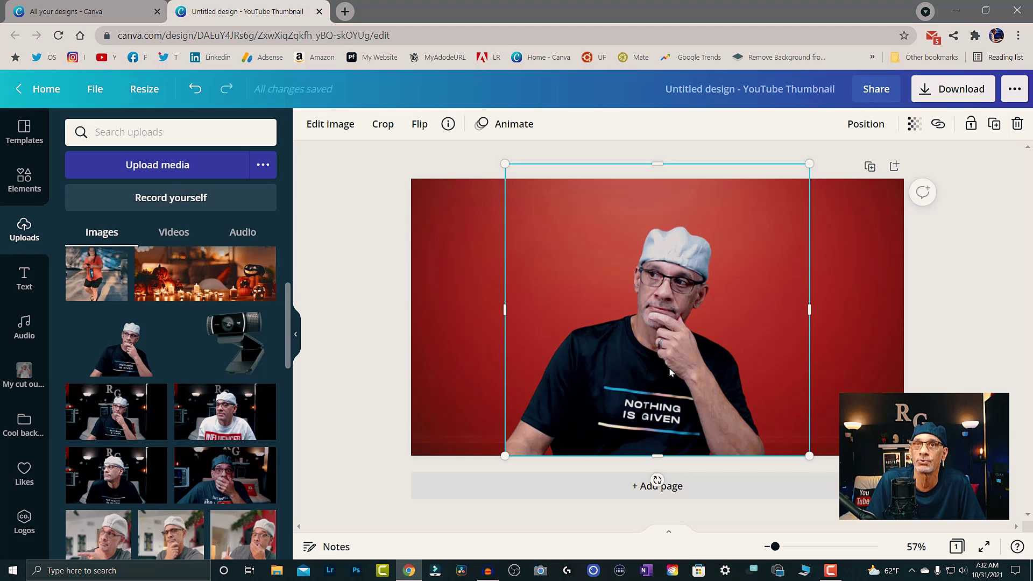
pyautogui.click(386, 230)
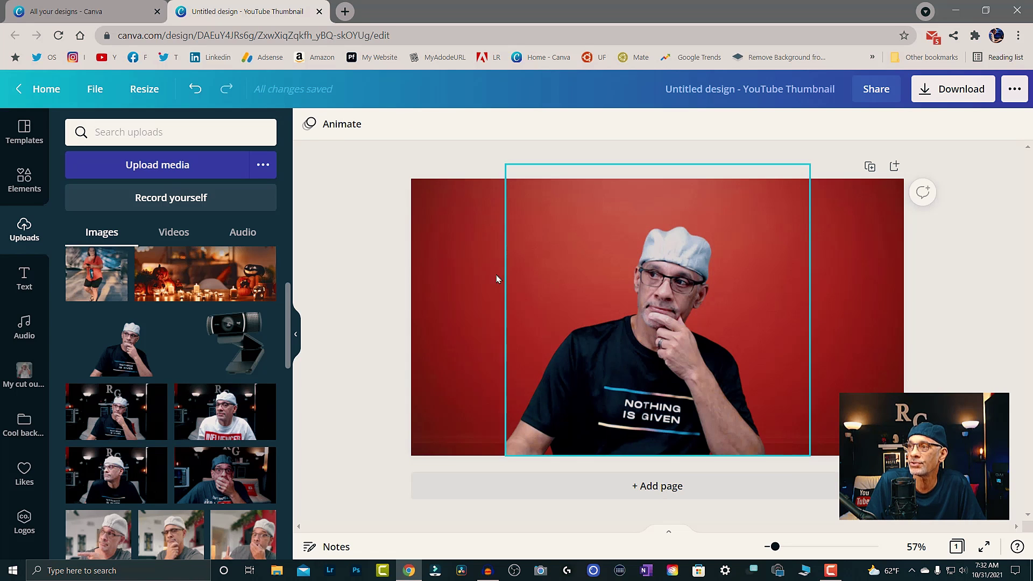
# Apply the Glow shadow effect to the cut-out photo of the man.
pyautogui.click(674, 307)
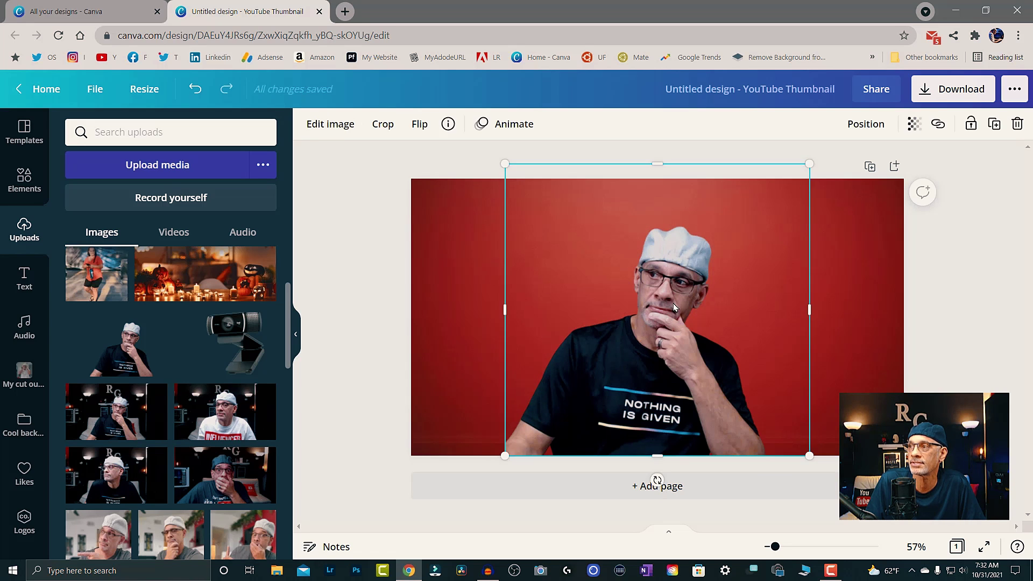
pyautogui.click(325, 131)
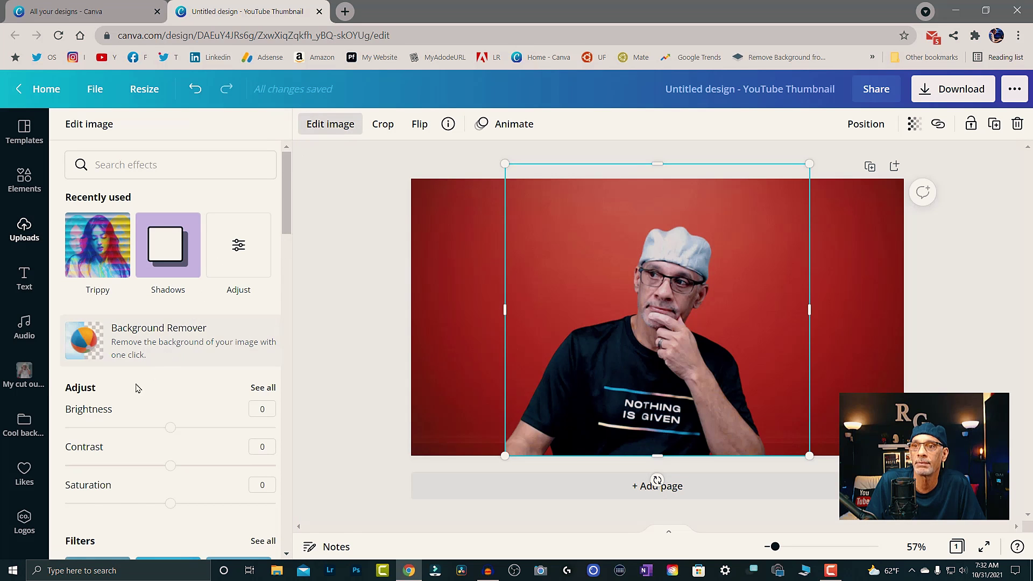
pyautogui.scroll(-10, 134, 389)
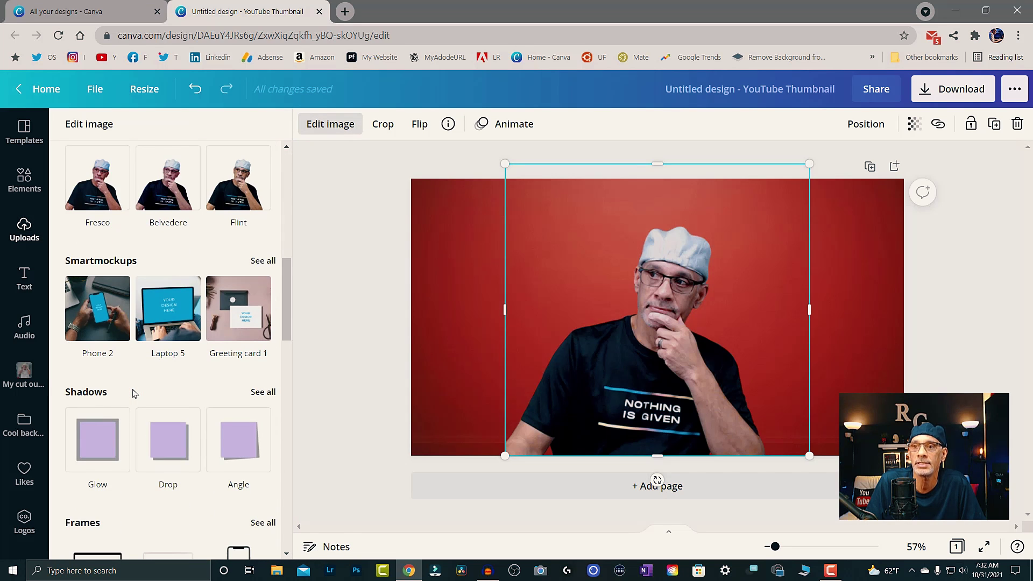
pyautogui.scroll(-1, 134, 394)
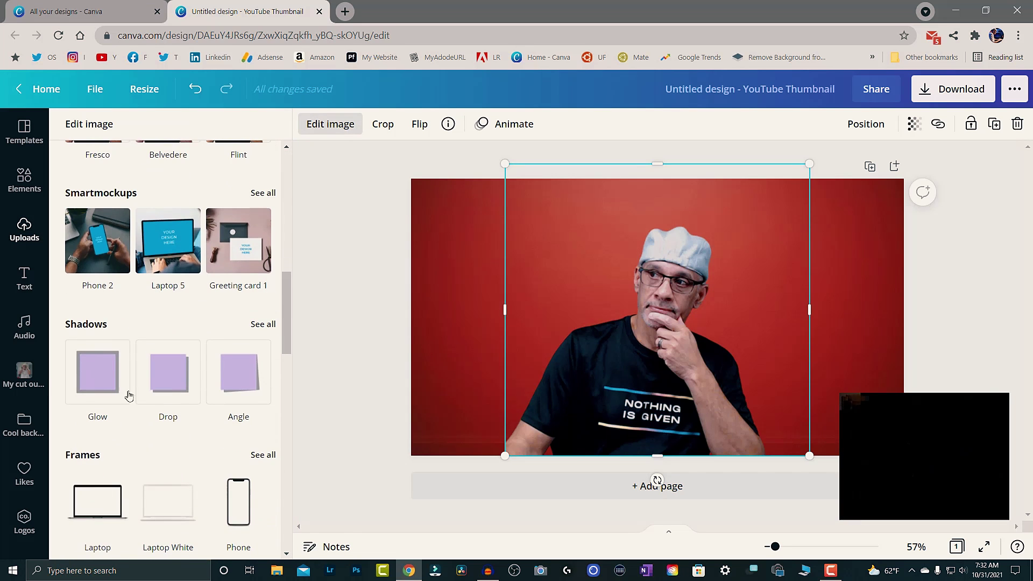
pyautogui.click(96, 382)
pyautogui.click(97, 380)
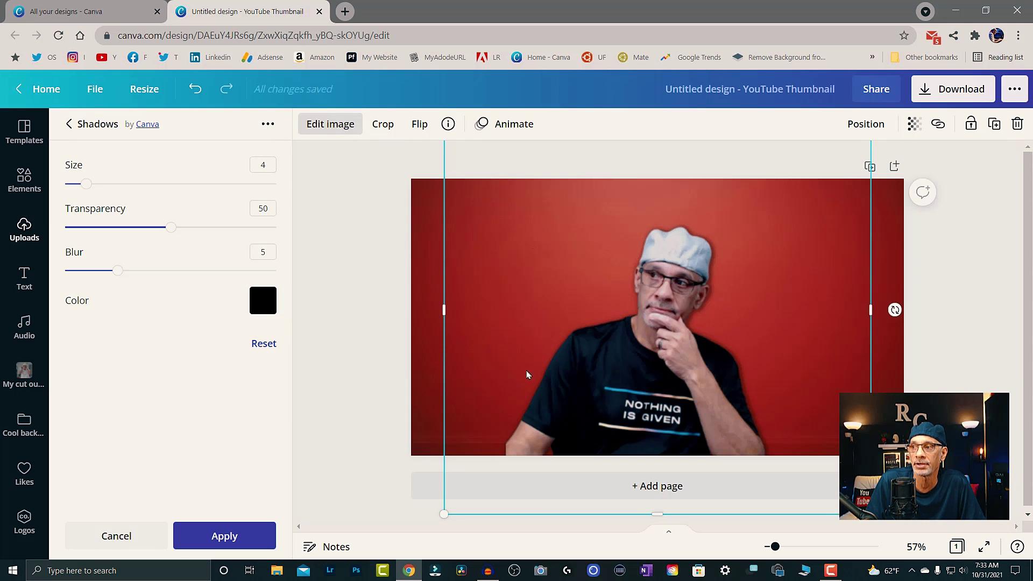
pyautogui.click(367, 368)
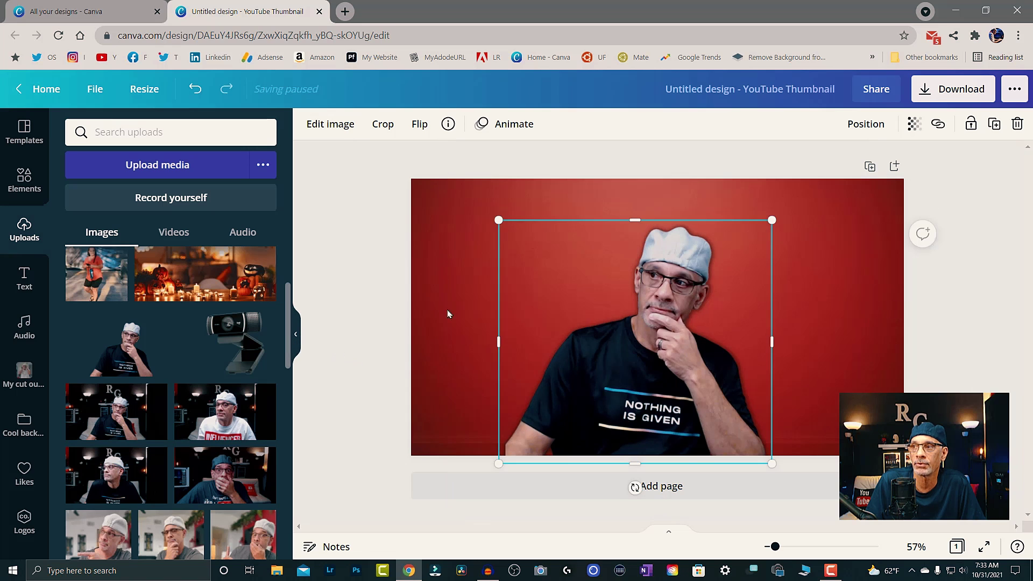
# Reopen the Glow settings of the cut-out photo and change the glow color to white.
pyautogui.click(330, 125)
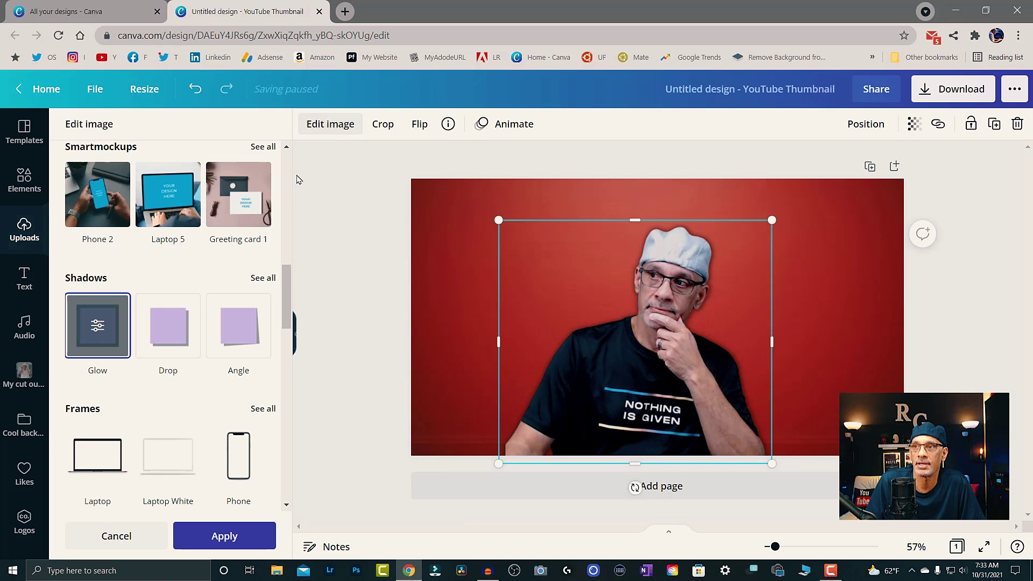
pyautogui.click(100, 338)
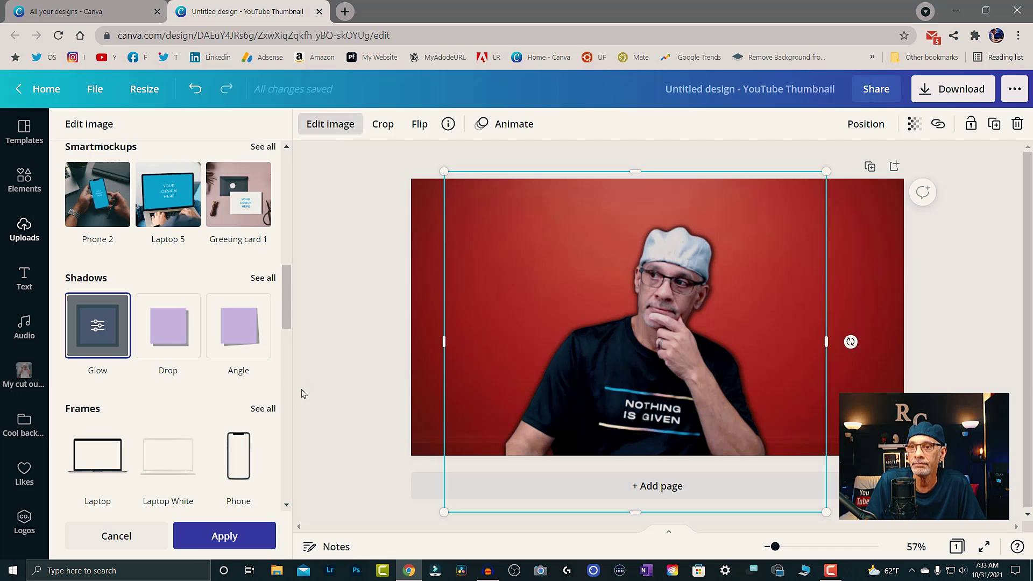
pyautogui.click(95, 327)
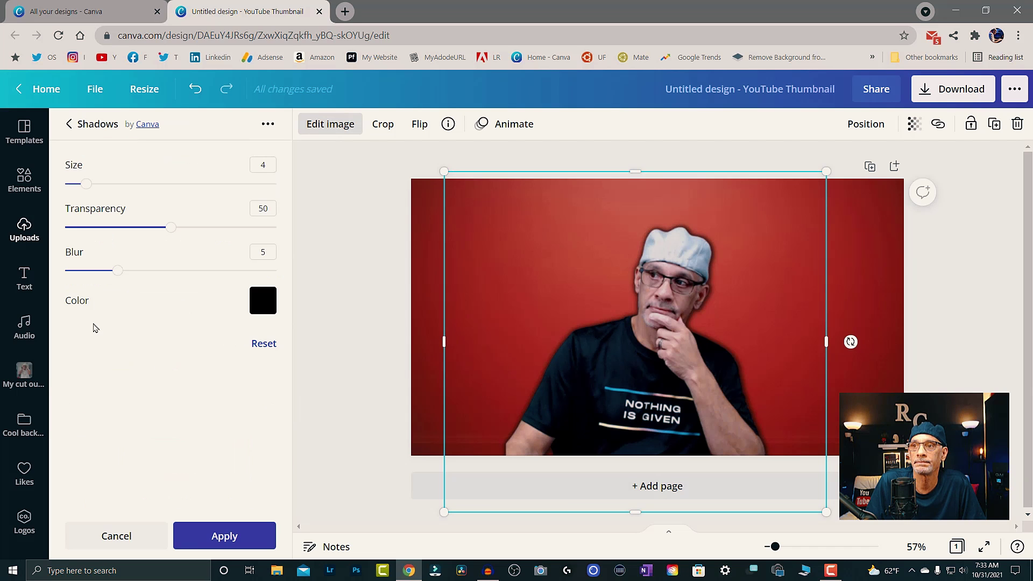
pyautogui.click(262, 300)
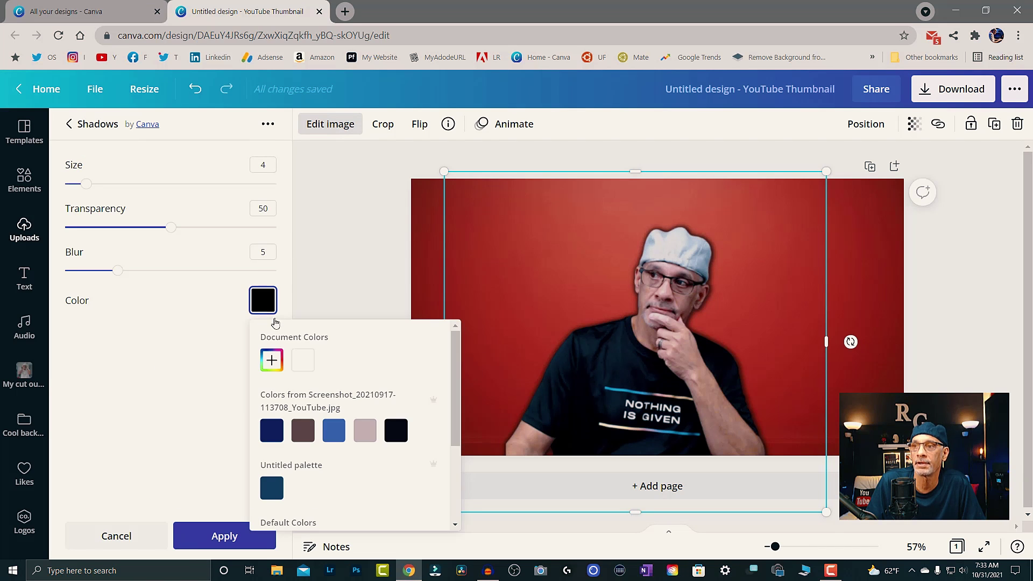
pyautogui.scroll(-3, 407, 465)
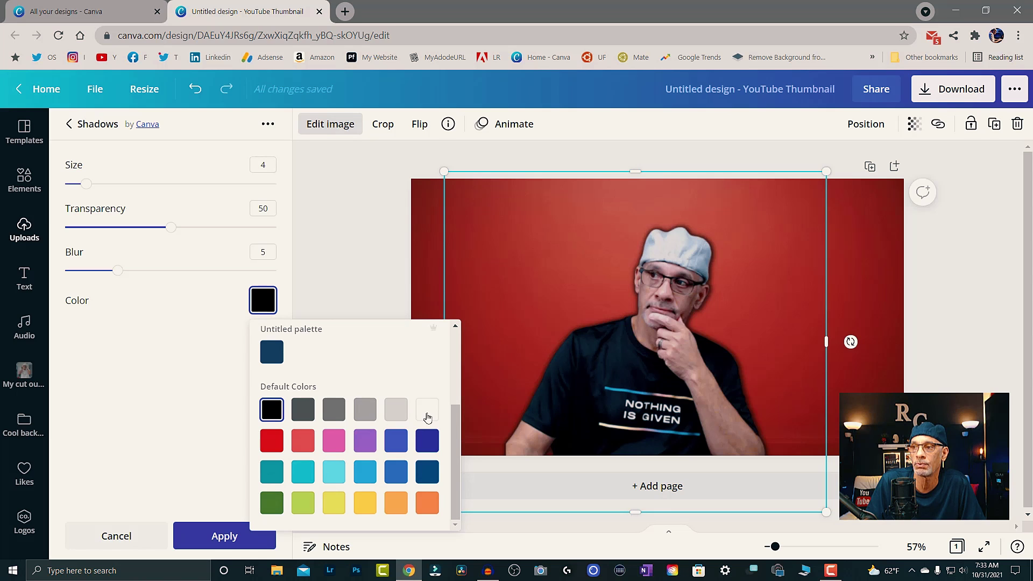
pyautogui.click(427, 410)
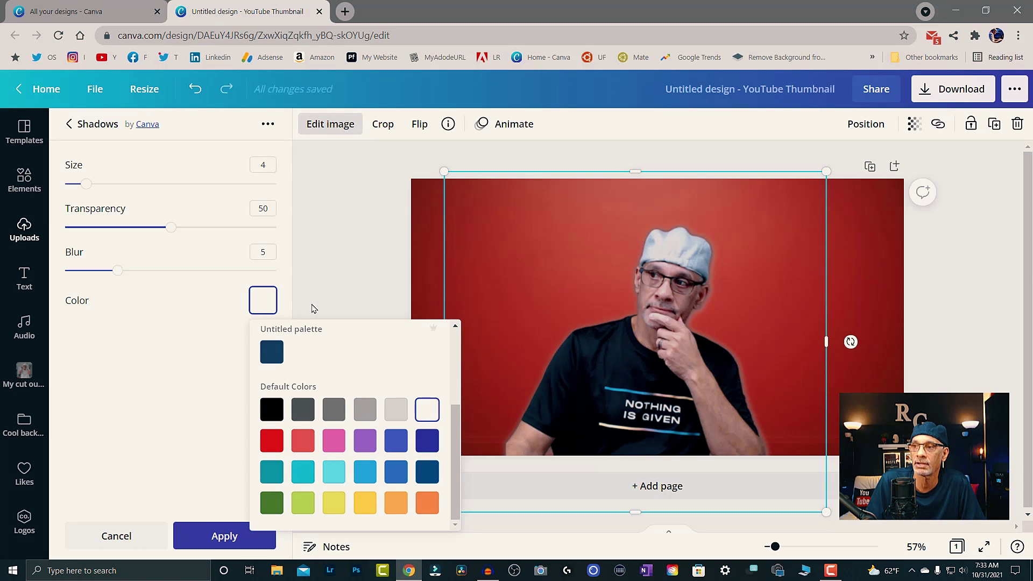
pyautogui.click(152, 380)
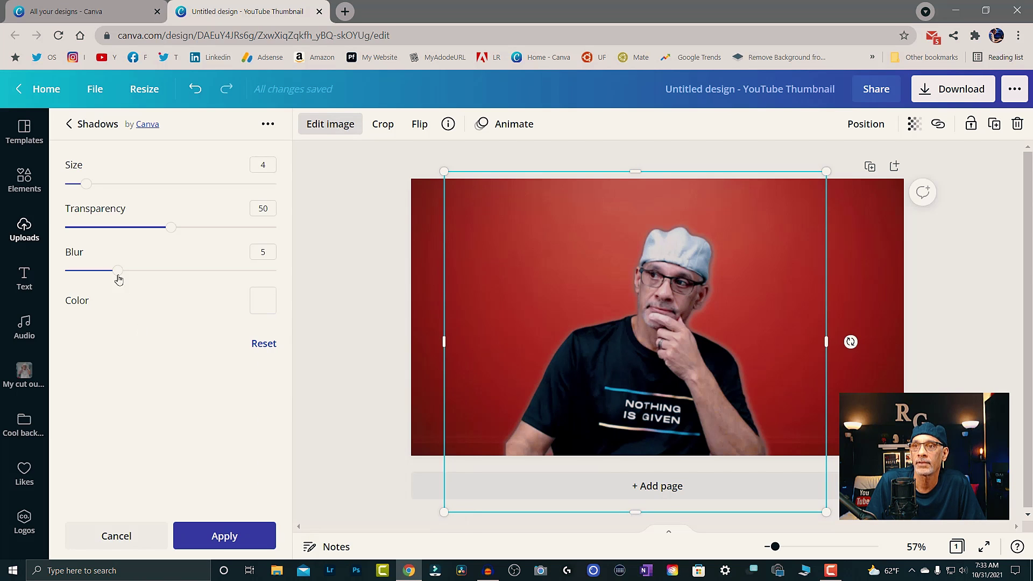
# Adjust the glow around the man to size 13, transparency 100 and blur 2.
pyautogui.moveTo(121, 275); pyautogui.dragTo(163, 278)
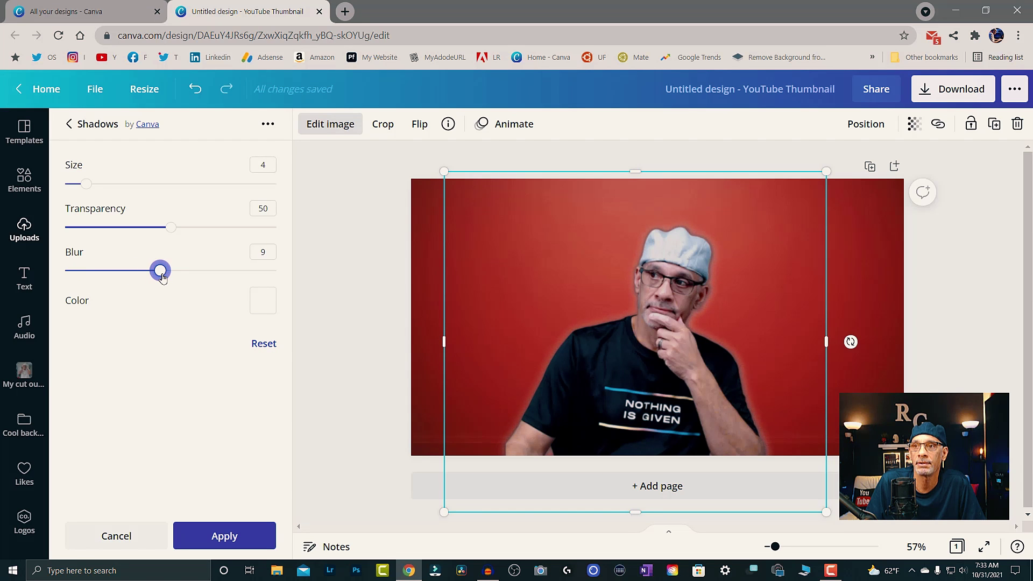
pyautogui.moveTo(170, 227); pyautogui.dragTo(277, 230)
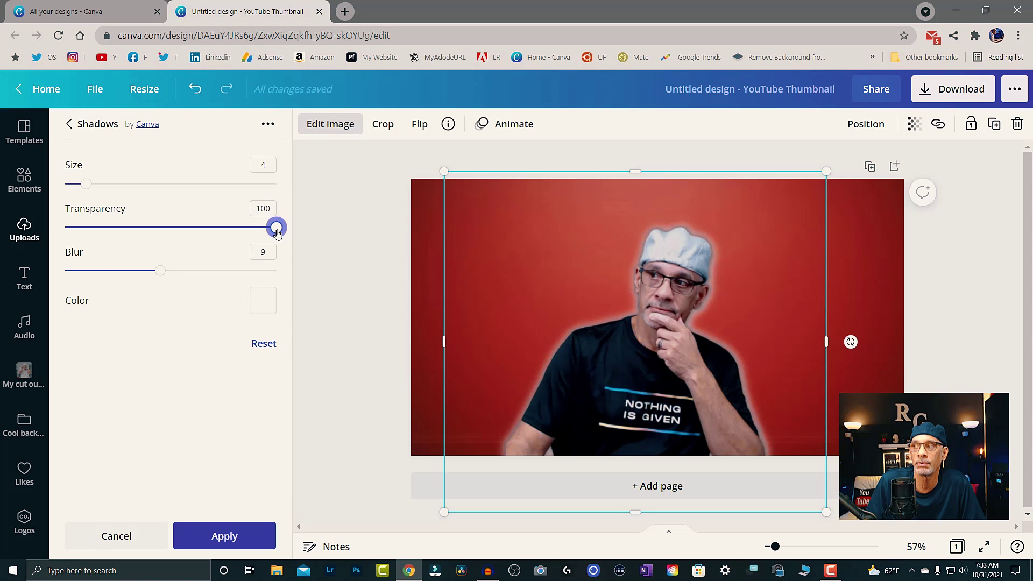
pyautogui.moveTo(163, 278); pyautogui.dragTo(130, 274)
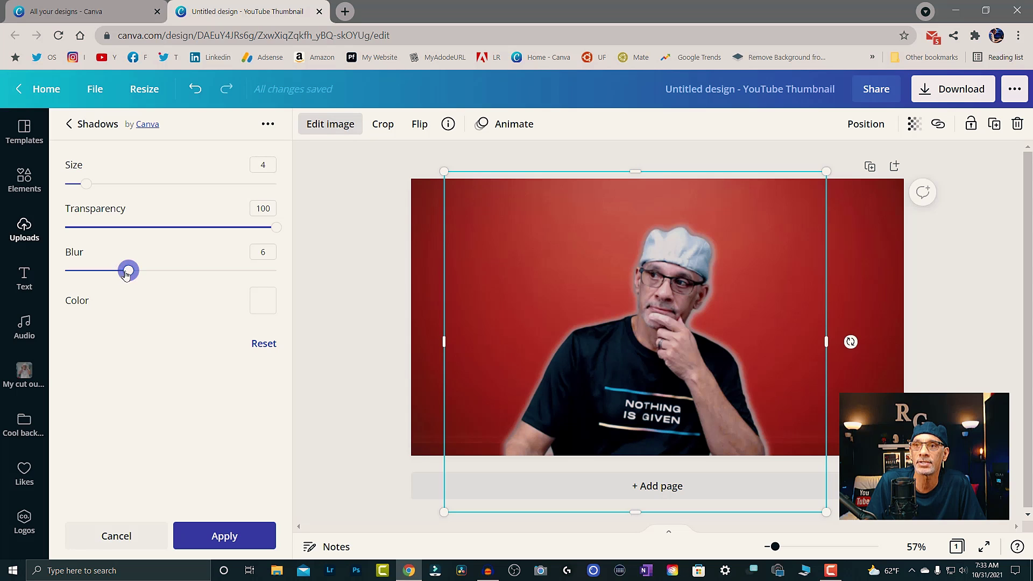
pyautogui.moveTo(128, 271); pyautogui.dragTo(88, 273)
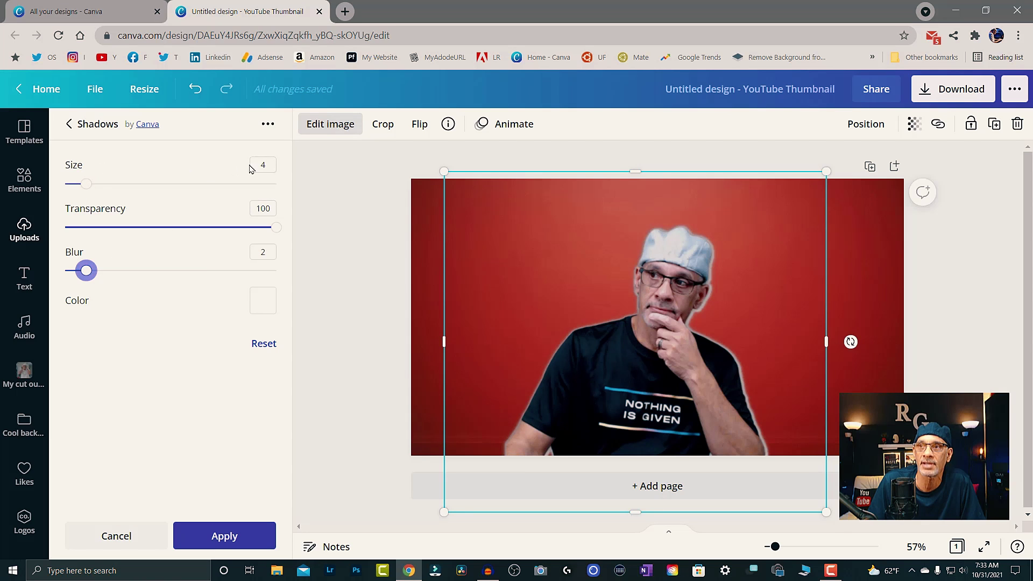
pyautogui.moveTo(86, 183); pyautogui.dragTo(118, 187)
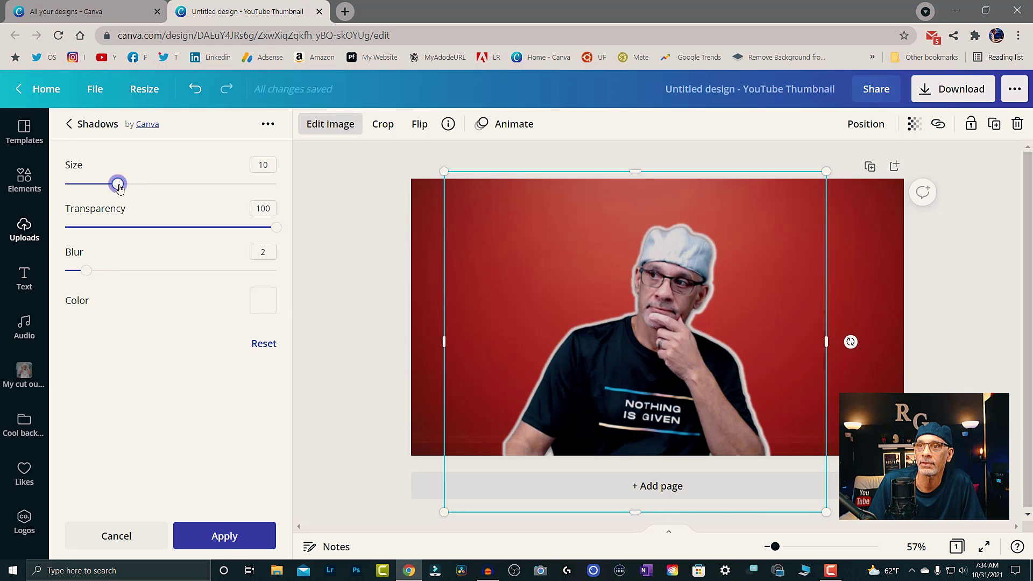
pyautogui.moveTo(119, 187)
pyautogui.mouseDown()
pyautogui.moveTo(153, 187)
pyautogui.moveTo(134, 186)
pyautogui.mouseUp()
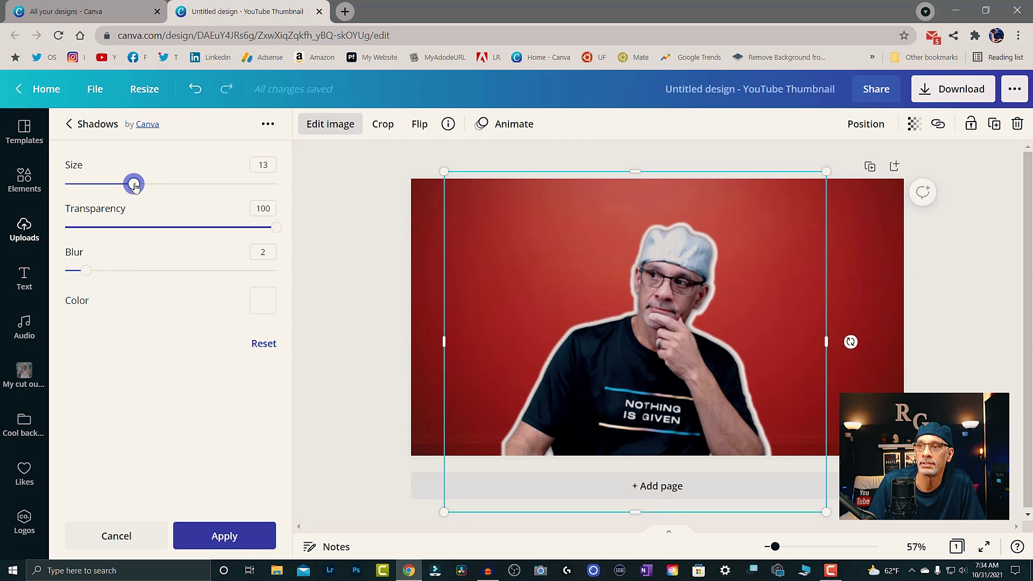
# Change the glow color to the light orange from the default colors.
pyautogui.click(262, 301)
pyautogui.scroll(-3, 391, 495)
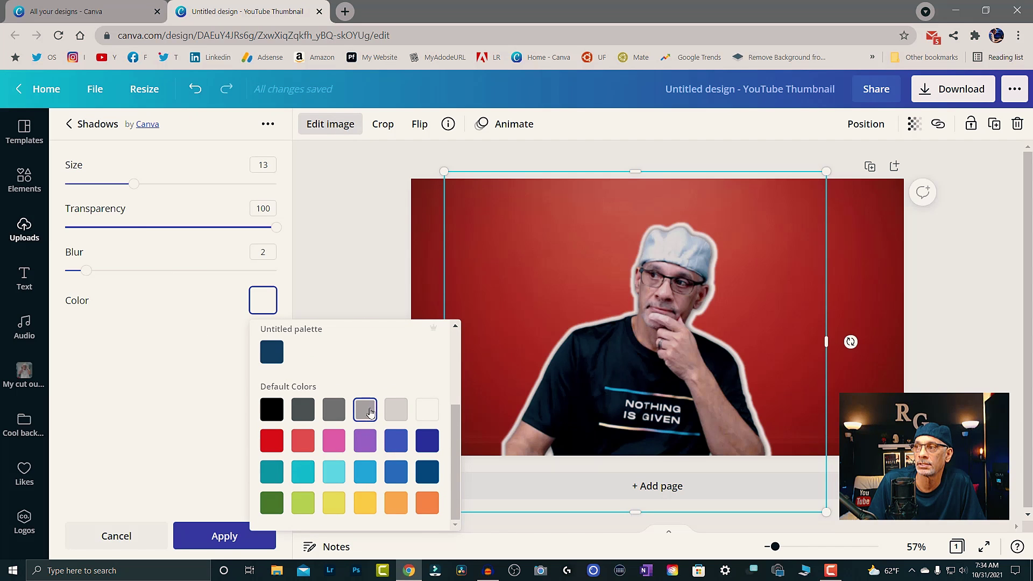
pyautogui.click(395, 505)
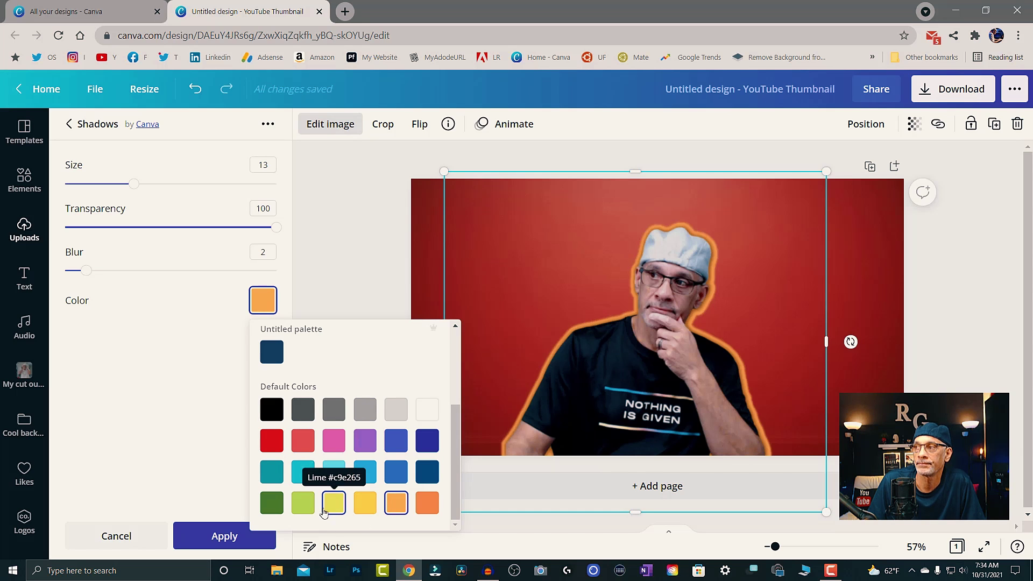
# Try black, light gray, dark blue and green from the default colors as the glow color around the man.
pyautogui.click(271, 410)
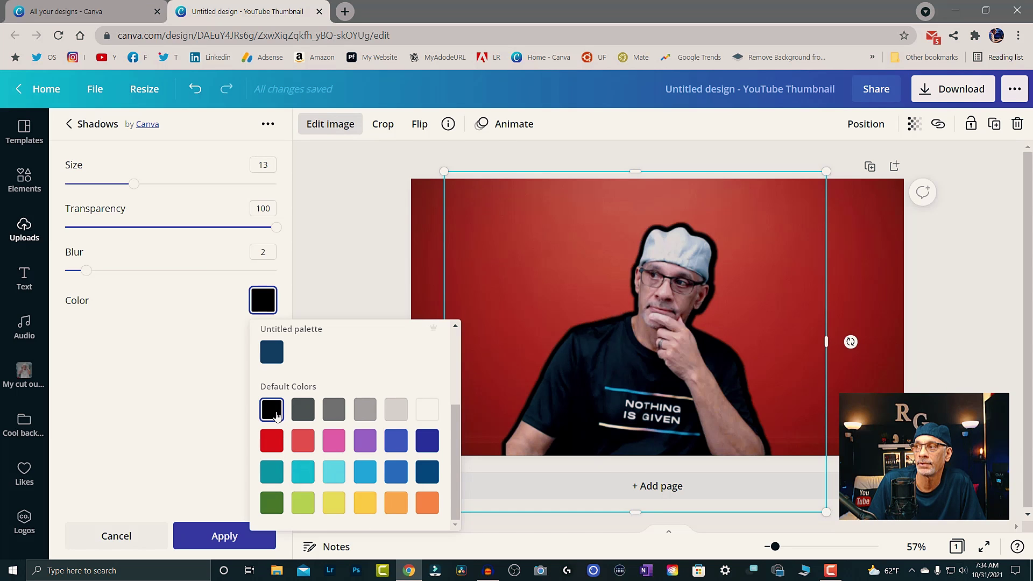
pyautogui.click(396, 410)
pyautogui.click(427, 471)
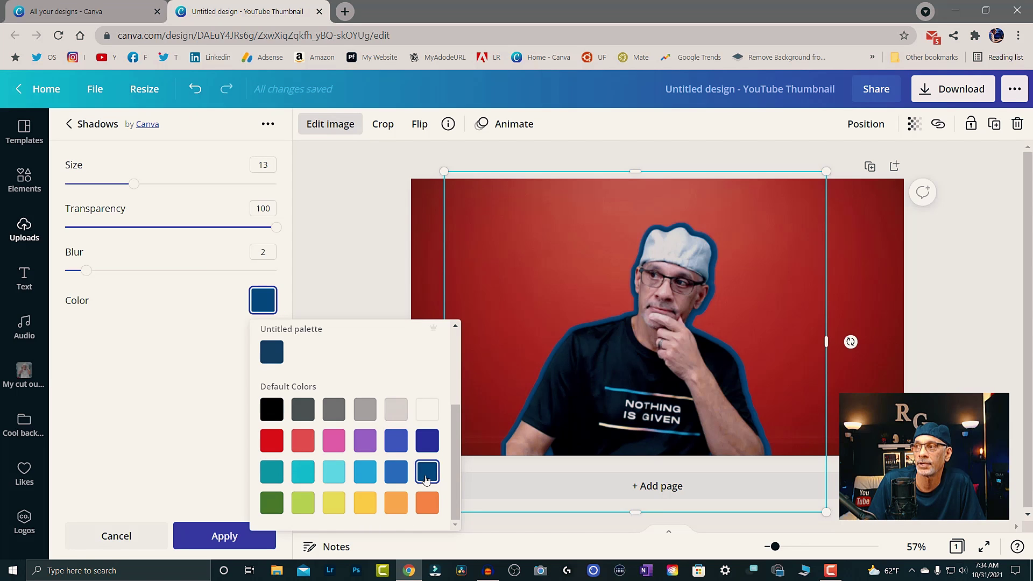
pyautogui.click(281, 507)
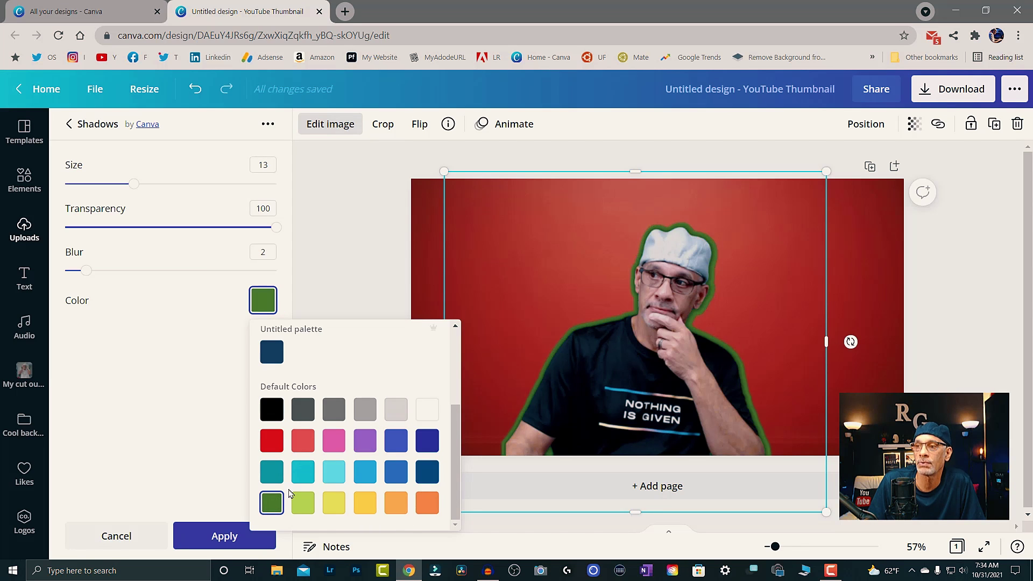
# Set the glow color around the man to white, keep the effect and deselect the photo.
pyautogui.click(427, 410)
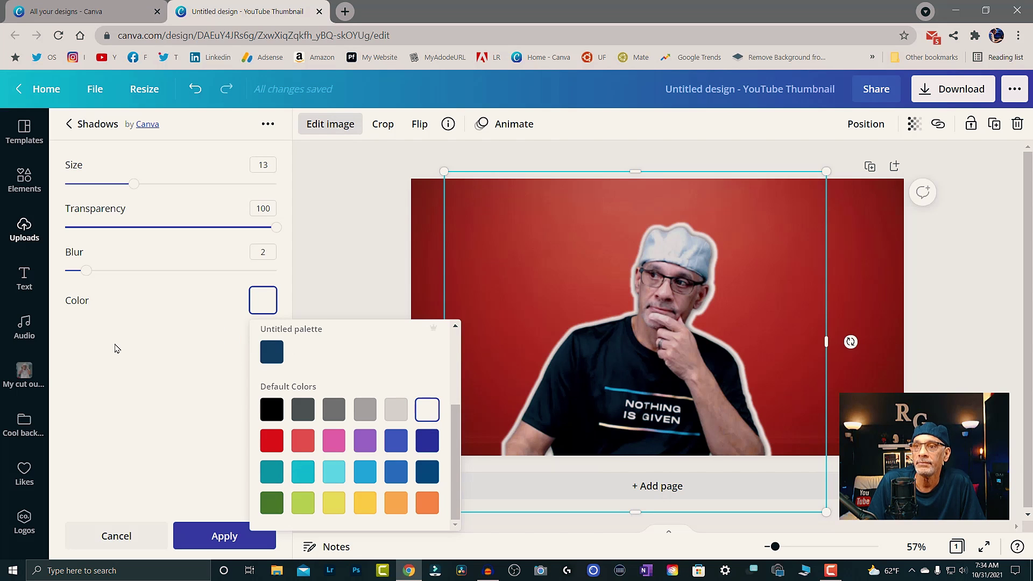
pyautogui.click(134, 349)
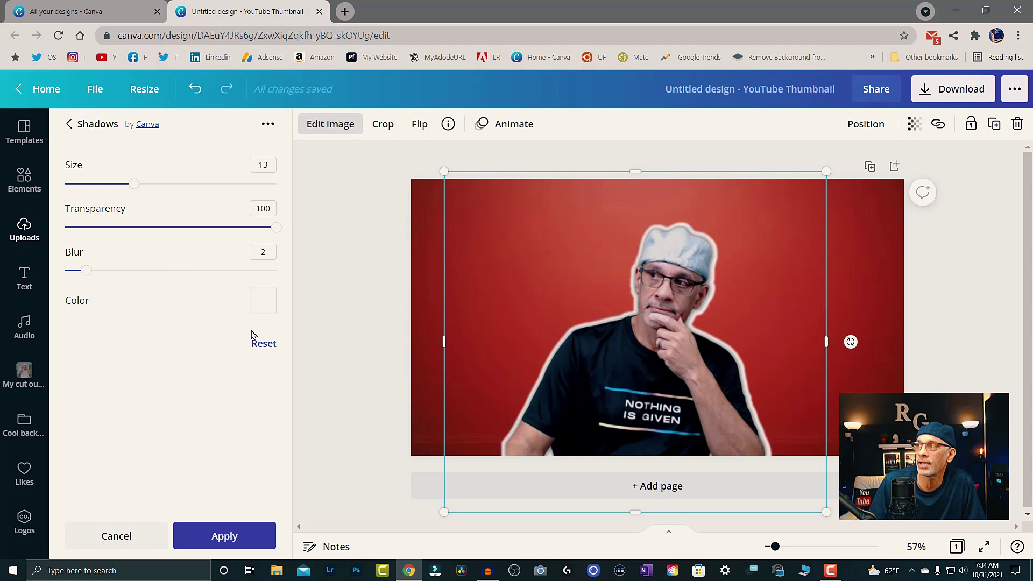
pyautogui.click(339, 296)
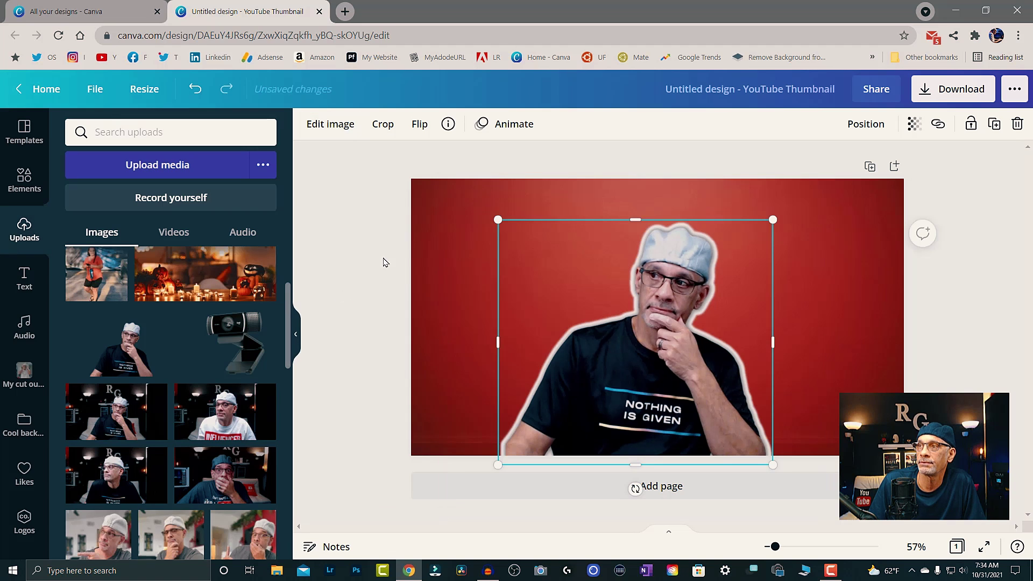
pyautogui.click(380, 178)
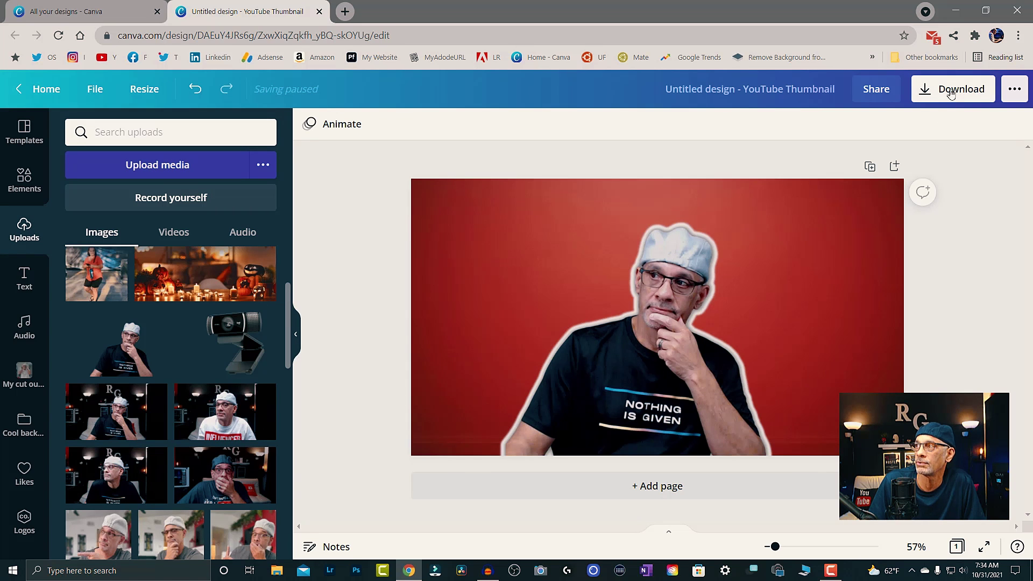
# Download the thumbnail as a PNG at 1280 × 720 px and dismiss the sharing offer.
pyautogui.click(955, 89)
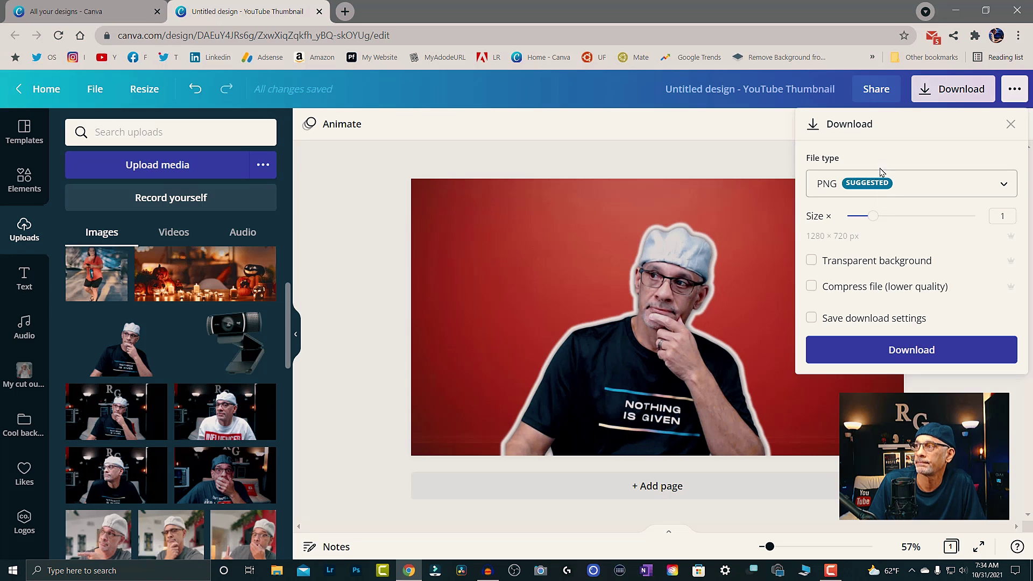
pyautogui.click(923, 350)
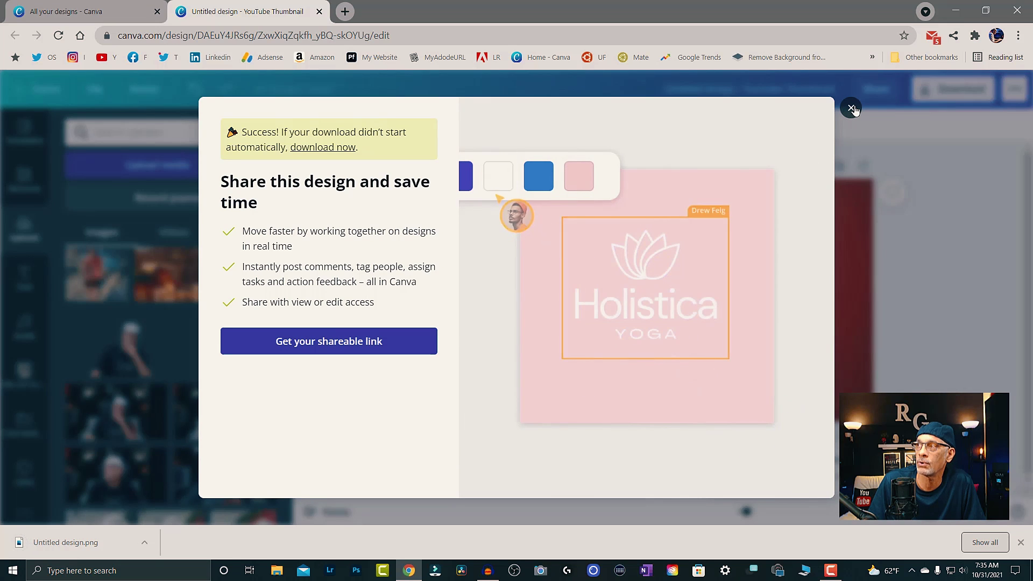
pyautogui.click(851, 108)
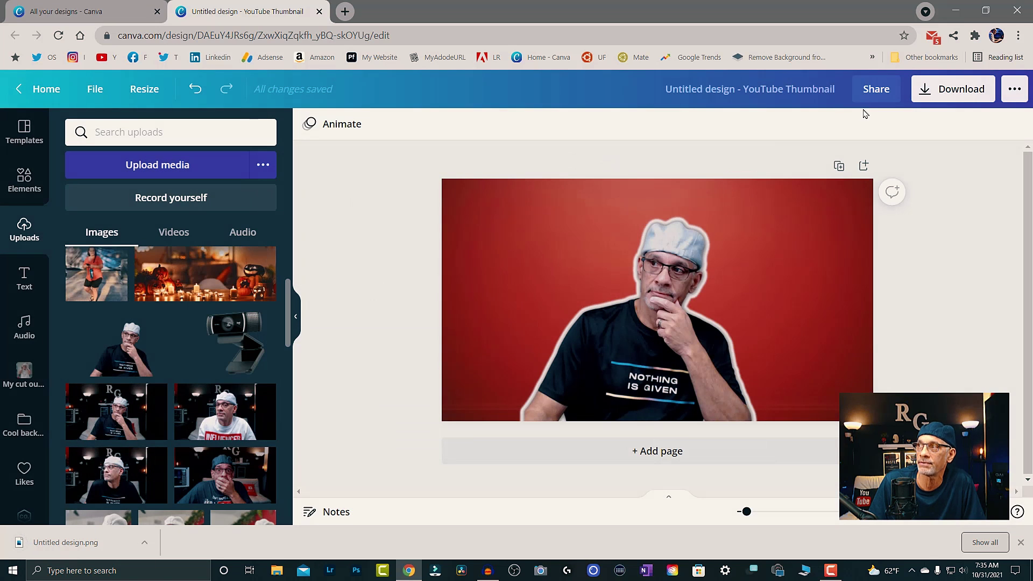